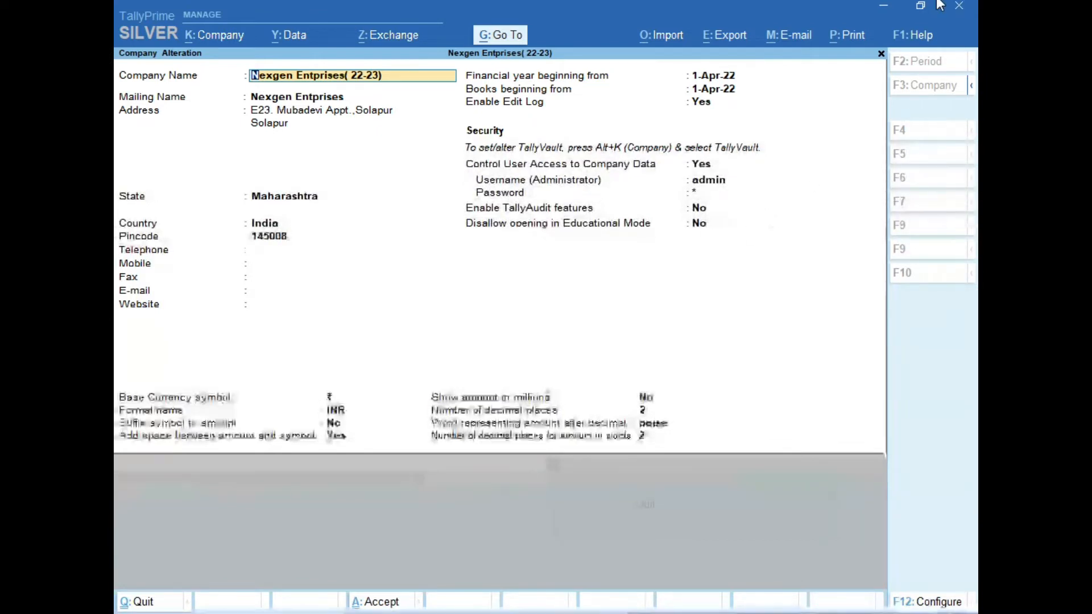
Step: Close the Nexgen Entprises(22-23) Company Alteration screen to reach the Gateway of Tally
{"action": "left_click", "coordinate": [882, 54]}
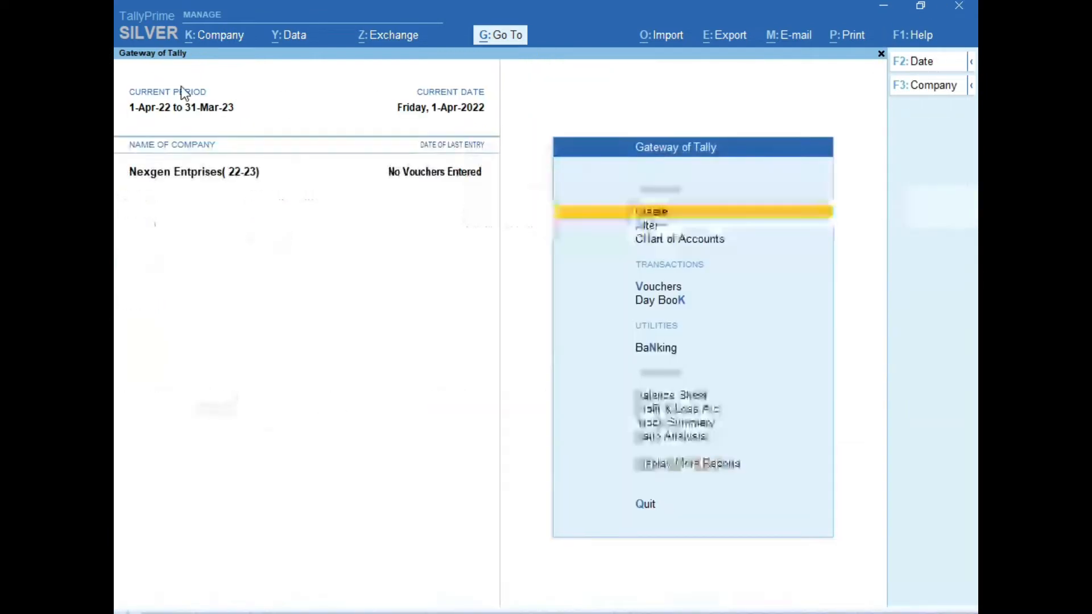
Step: Open the Company Features settings from the Company menu
{"action": "left_click", "coordinate": [221, 45]}
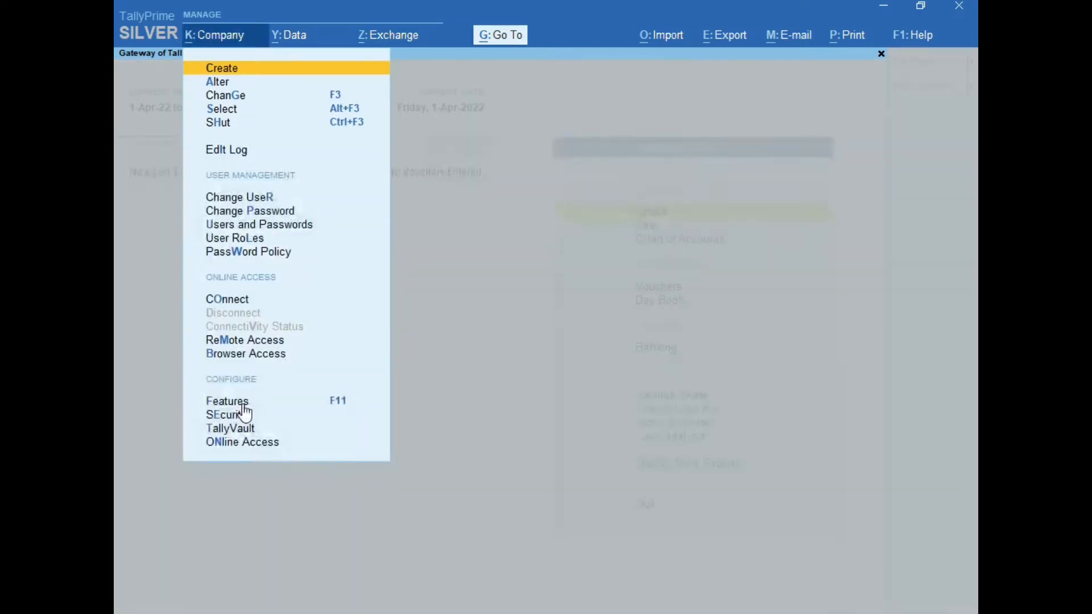
{"action": "left_click", "coordinate": [242, 406]}
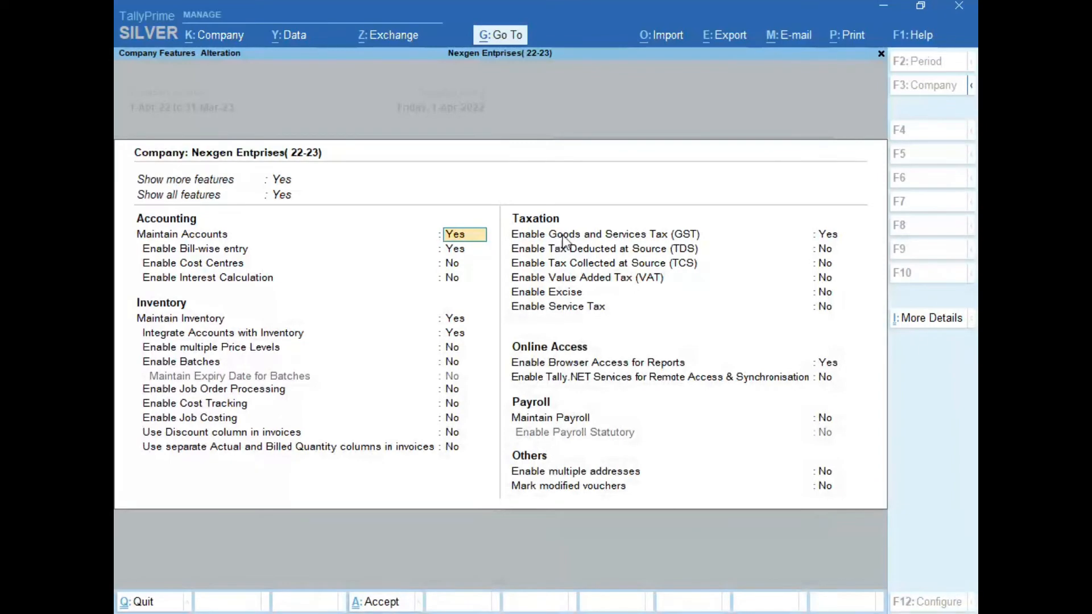
Step: Confirm GST as Yes to bring up Company GST Details with State Maharashtra
{"action": "left_click", "coordinate": [836, 236]}
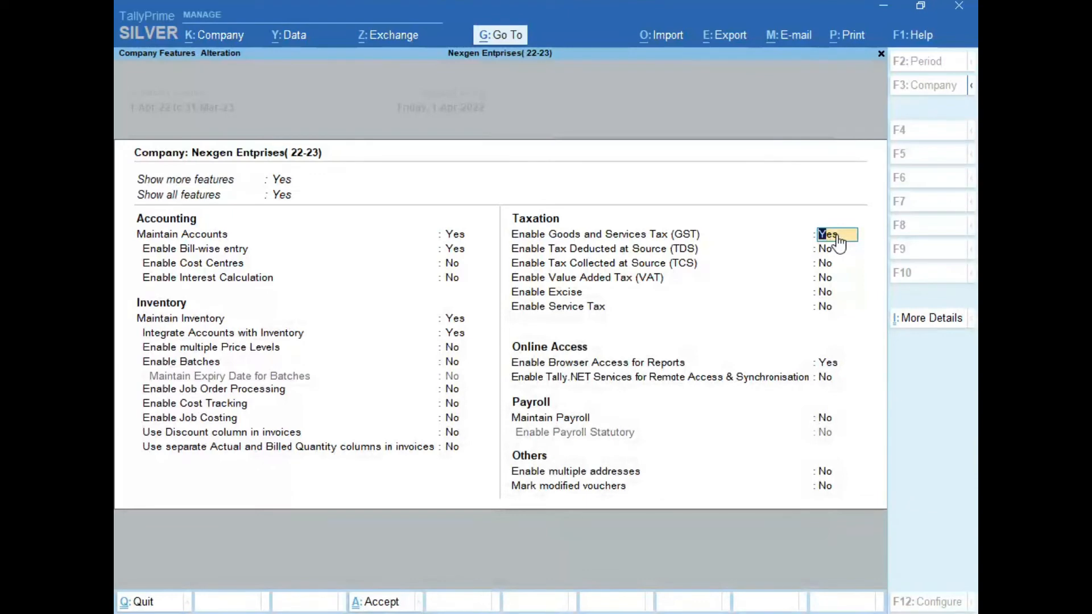
{"action": "key", "text": "Return"}
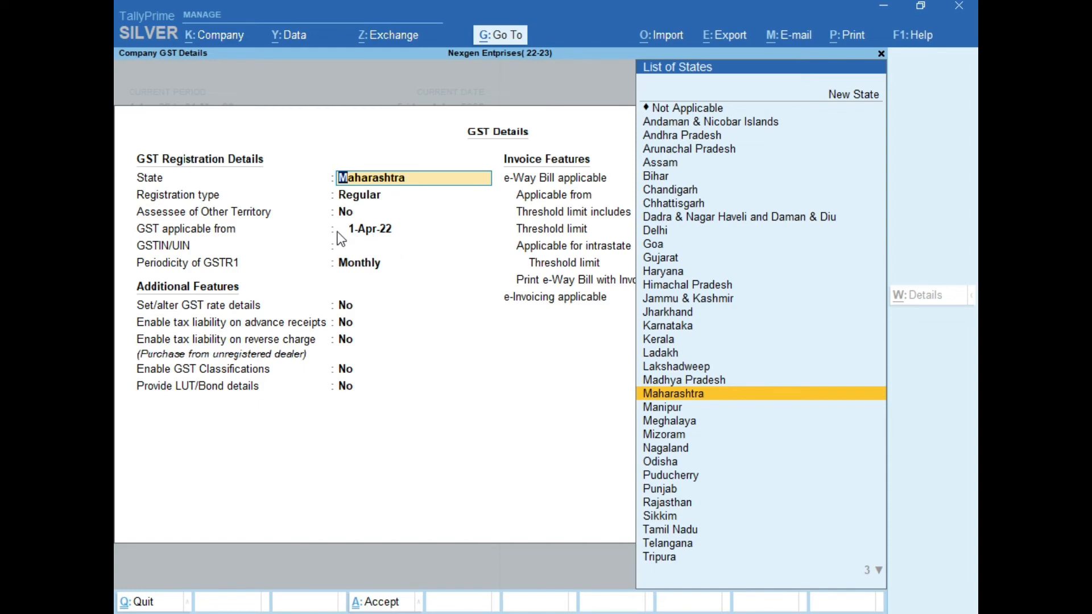
Step: Keep Maharashtra Regular registration, set GST applicable from 1-Jul-17, and enter the company's GSTIN
{"action": "key", "text": "Return"}
{"action": "key", "text": "Return"}
{"action": "key", "text": "Return"}
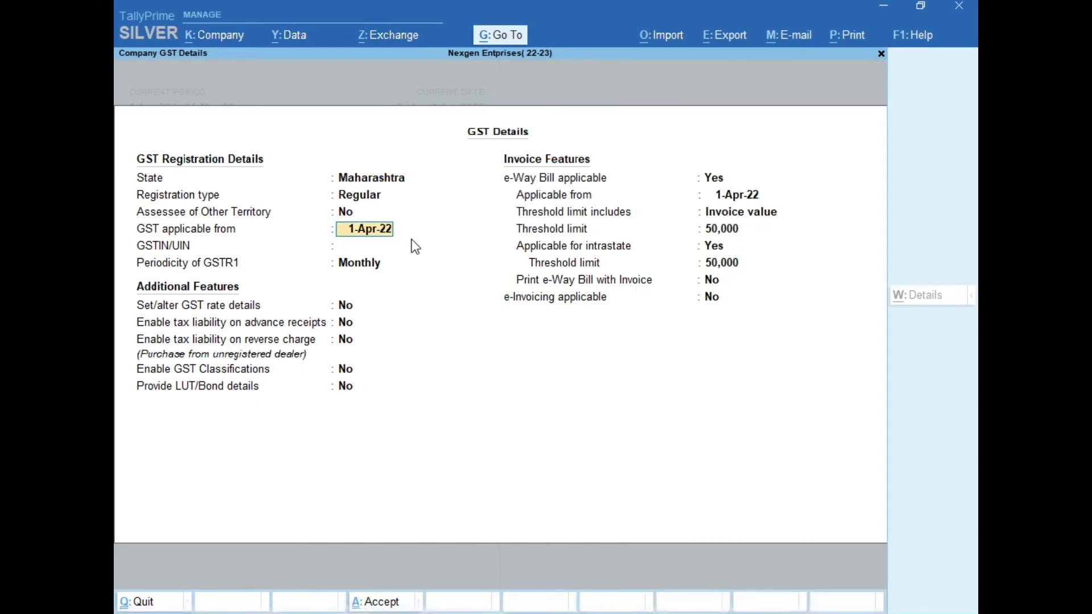
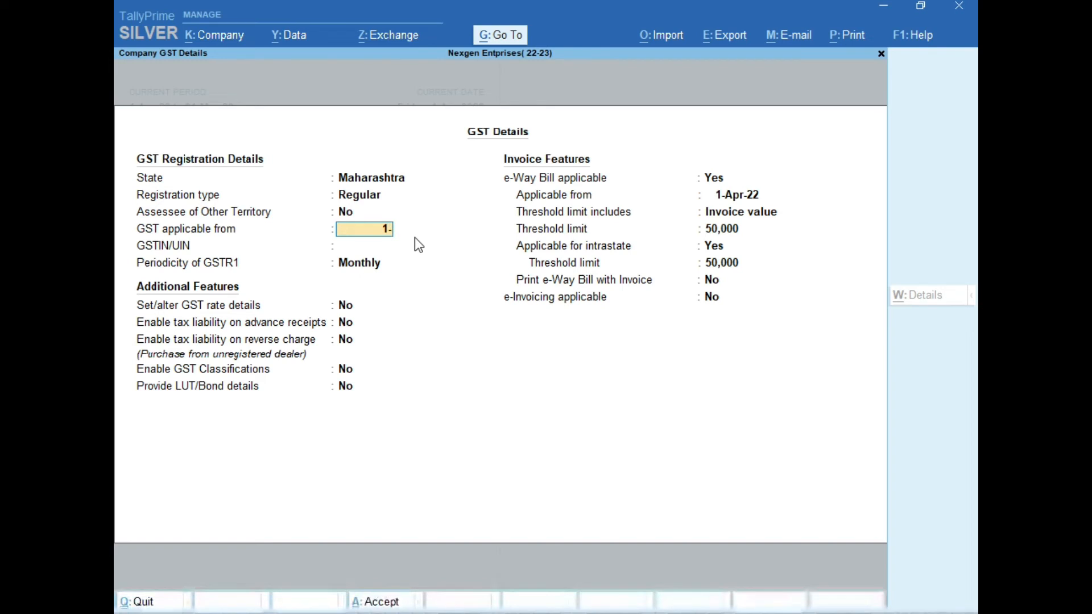
{"action": "key", "text": "Return"}
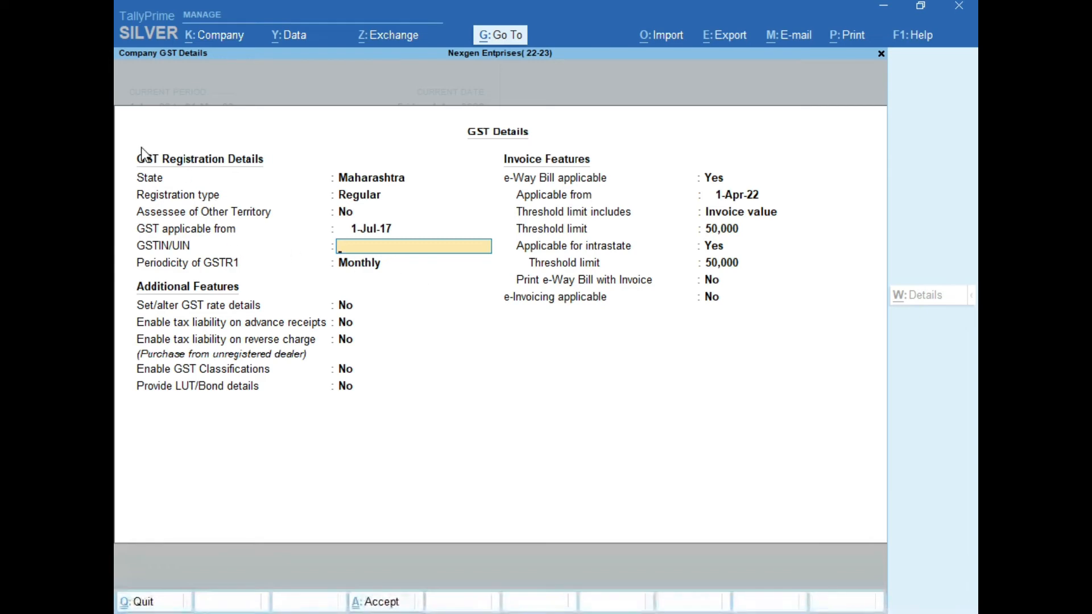
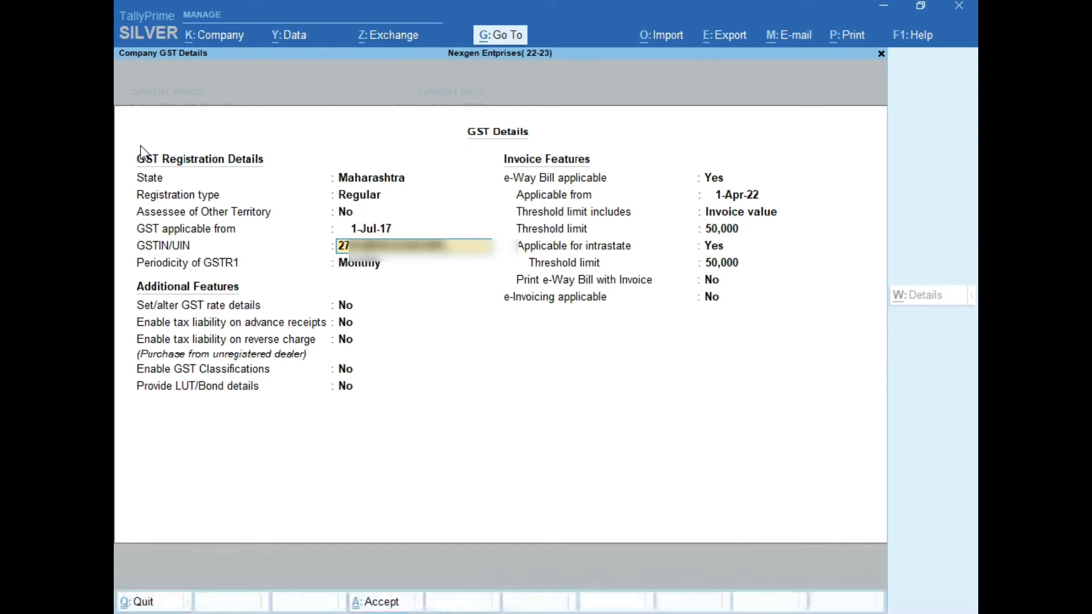
{"action": "key", "text": "Return"}
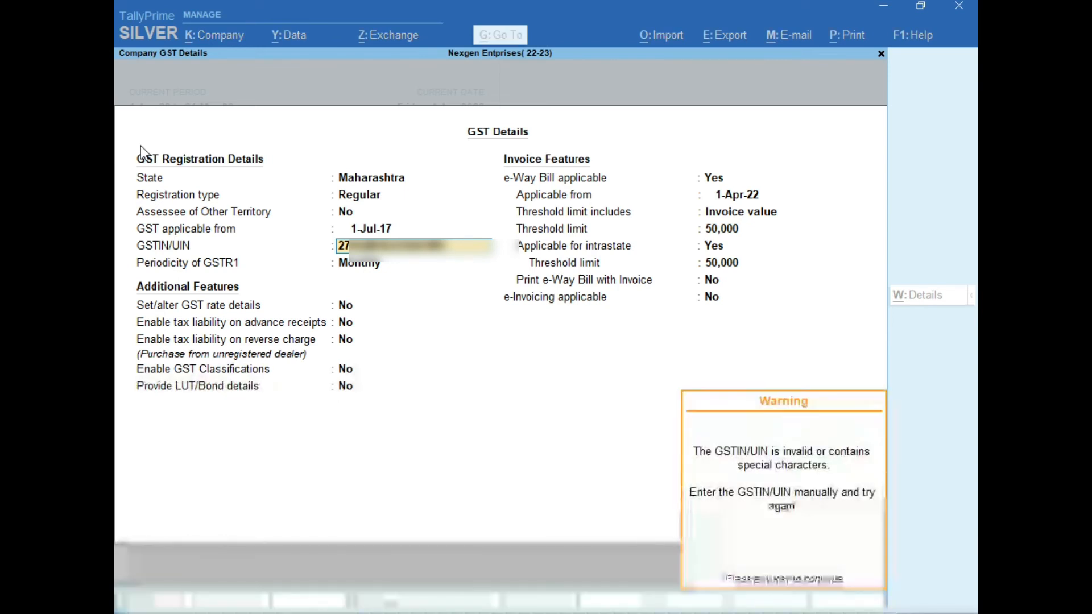
{"action": "key", "text": "Return"}
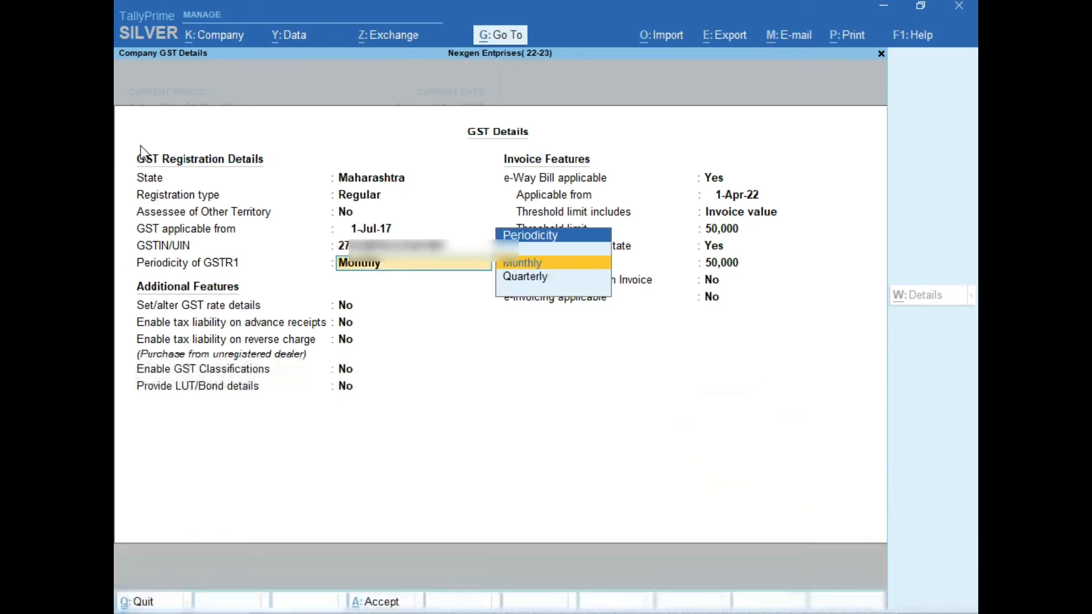
Step: Keep Monthly GSTR1 periodicity and leave all additional GST features at No
{"action": "key", "text": "Return"}
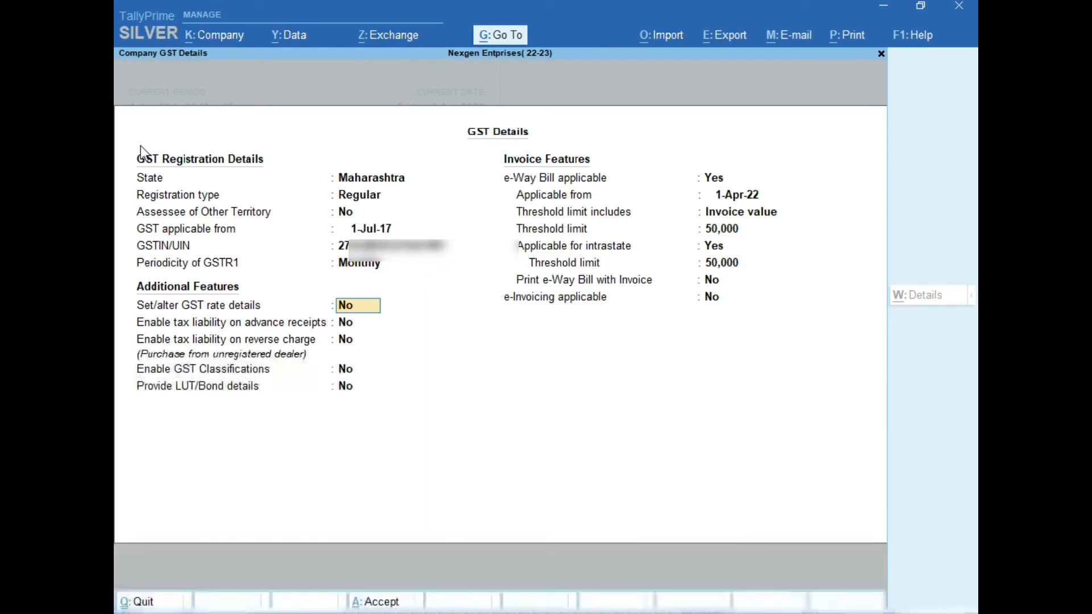
{"action": "key", "text": "BackSpace"}
{"action": "key", "text": "Down"}
{"action": "key", "text": "Up"}
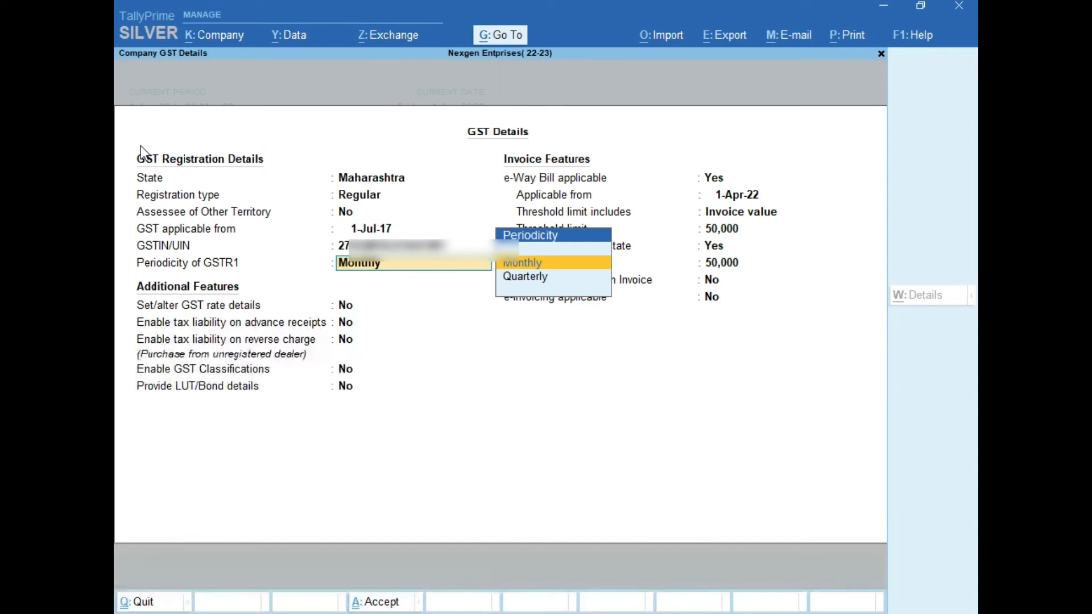
{"action": "key", "text": "Return"}
{"action": "key", "text": "Return"}
{"action": "key", "text": "Return"}
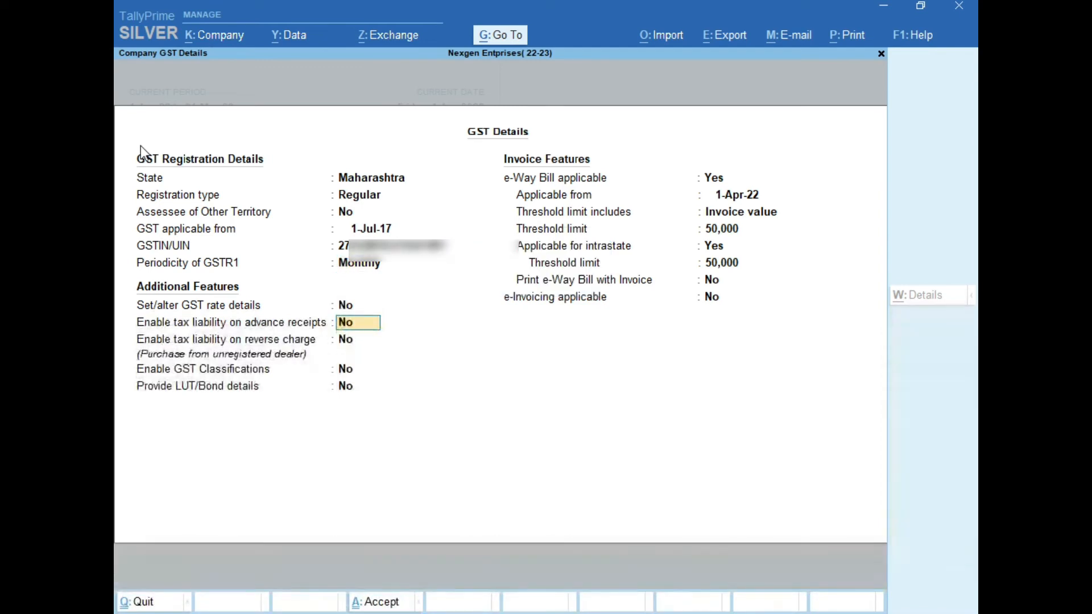
{"action": "key", "text": "Return"}
{"action": "key", "text": "Return"}
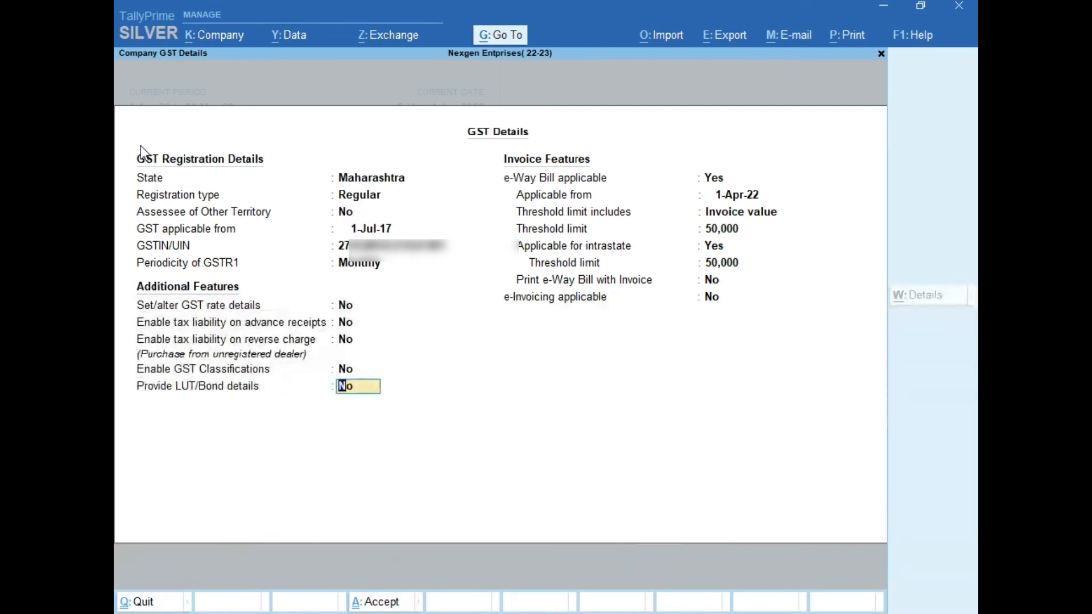
{"action": "key", "text": "Return"}
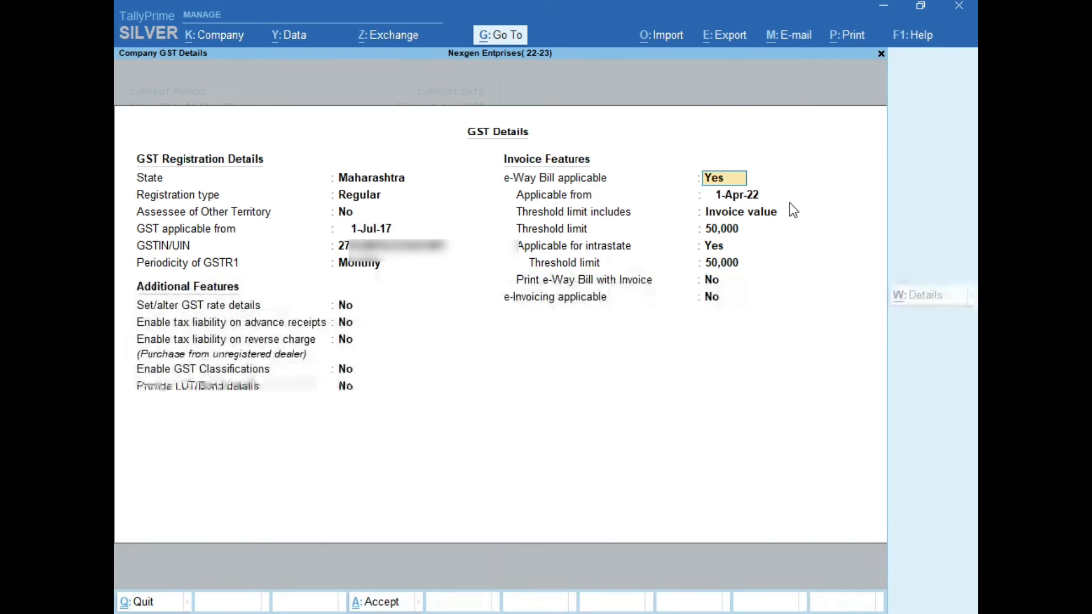
Step: Keep e-Way Bill from 1-Apr-22 on invoice value with 50,000 thresholds, printing it with invoices
{"action": "key", "text": "Return"}
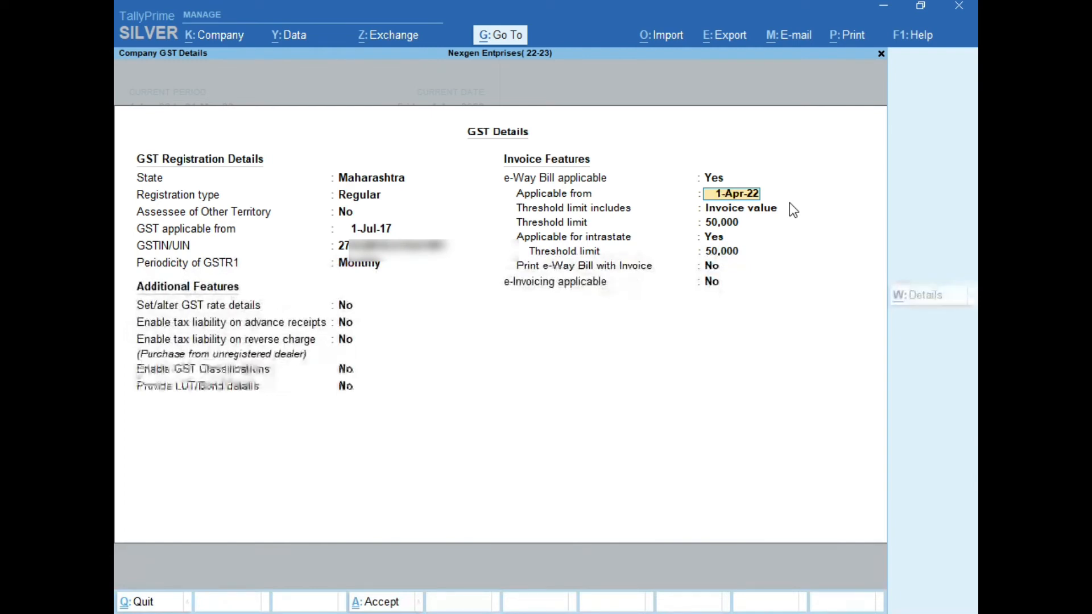
{"action": "key", "text": "Return"}
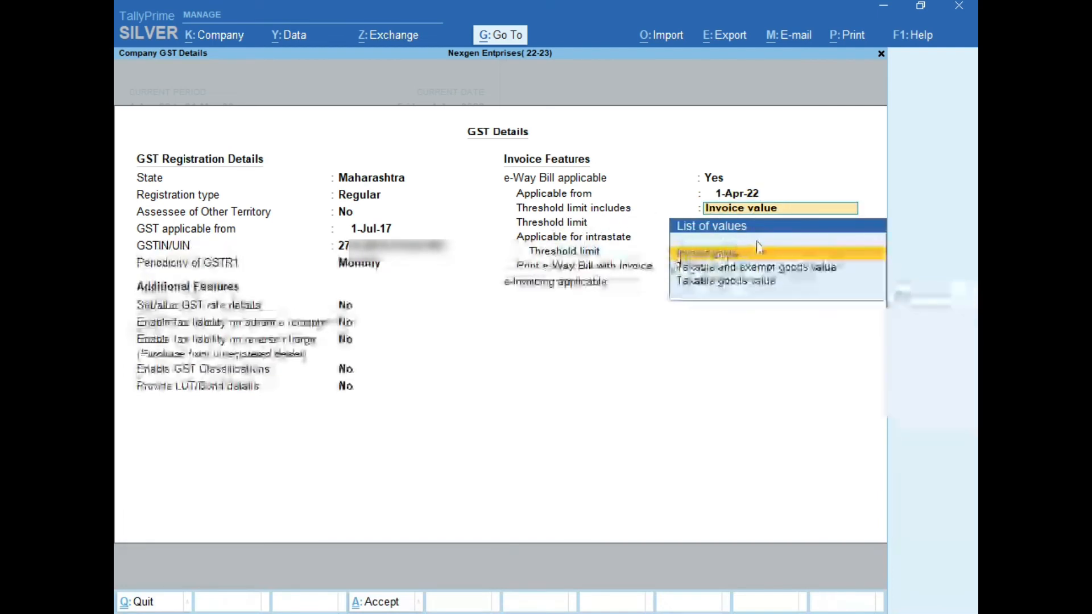
{"action": "key", "text": "Return"}
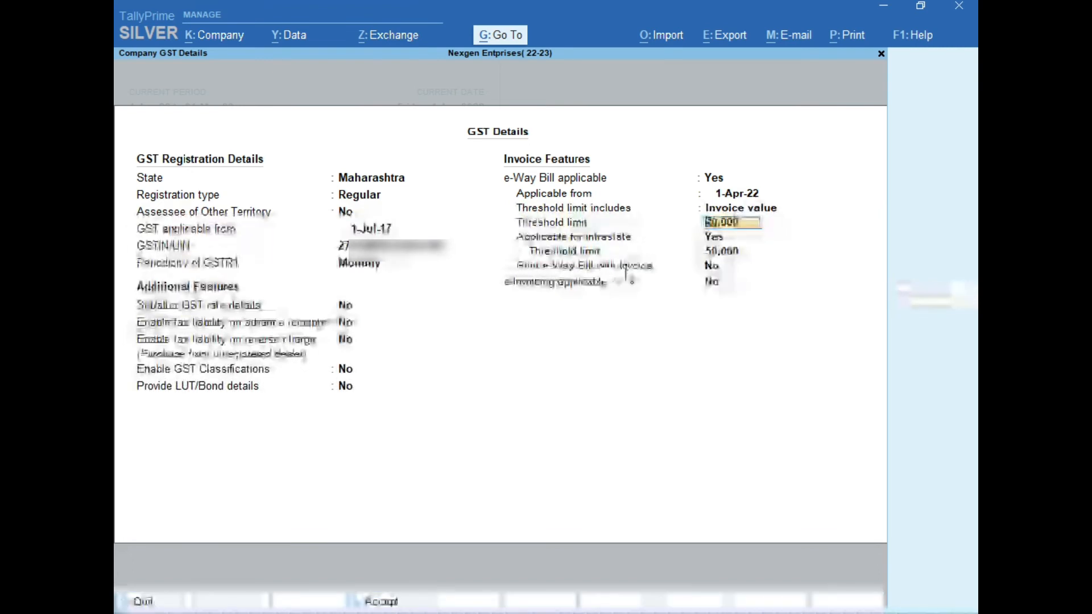
{"action": "key", "text": "Return"}
{"action": "key", "text": "Return"}
{"action": "key", "text": "Return"}
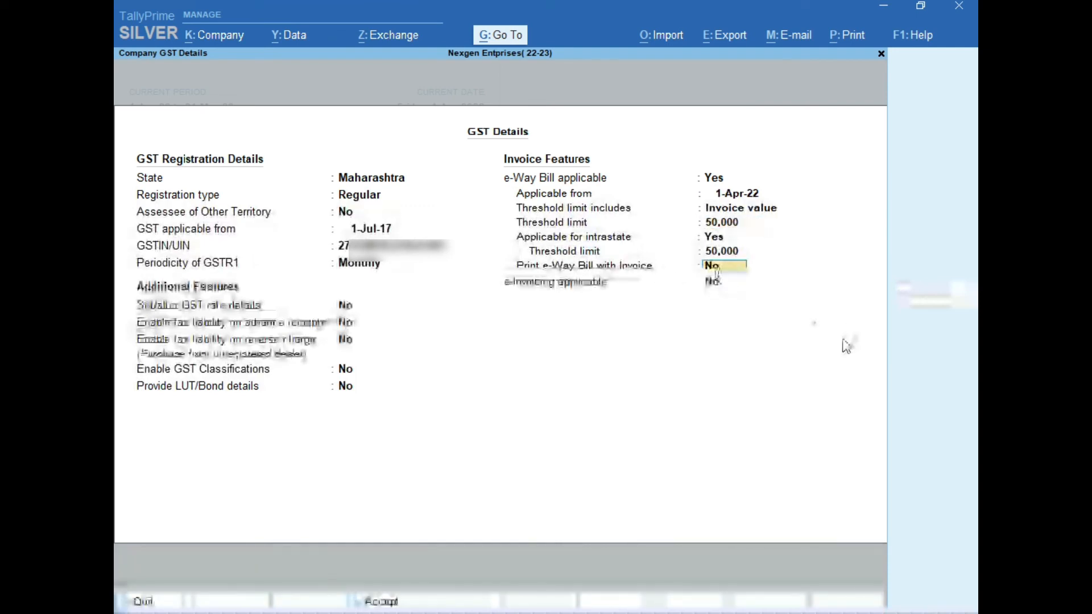
{"action": "type", "text": "y"}
{"action": "key", "text": "Return"}
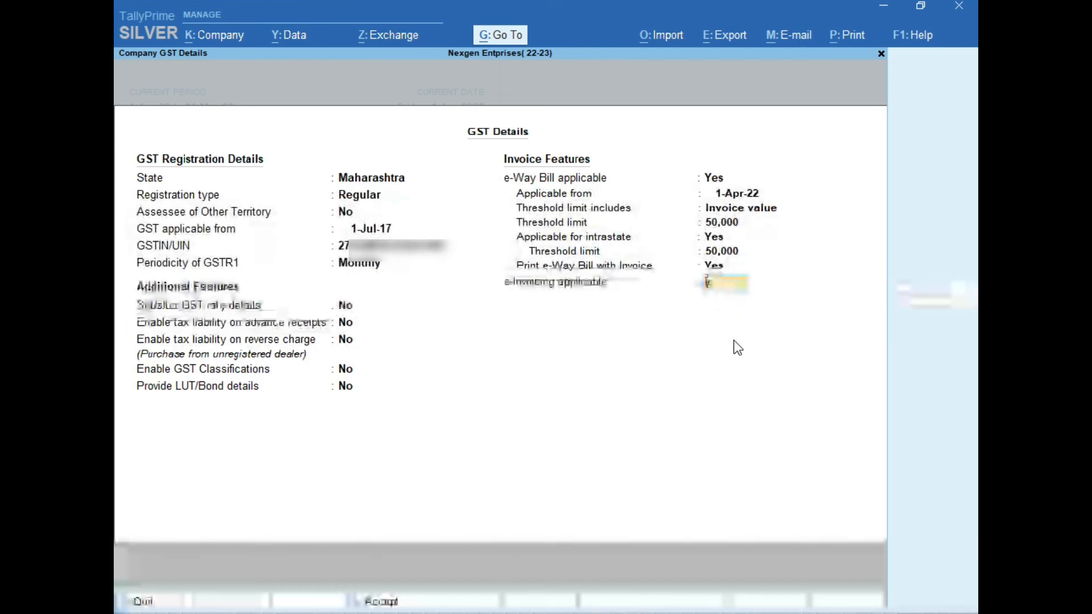
Step: Set e-Invoicing to Yes from 1-10-22, bill from Nashik, keeping the 3 Days report period
{"action": "key", "text": "y"}
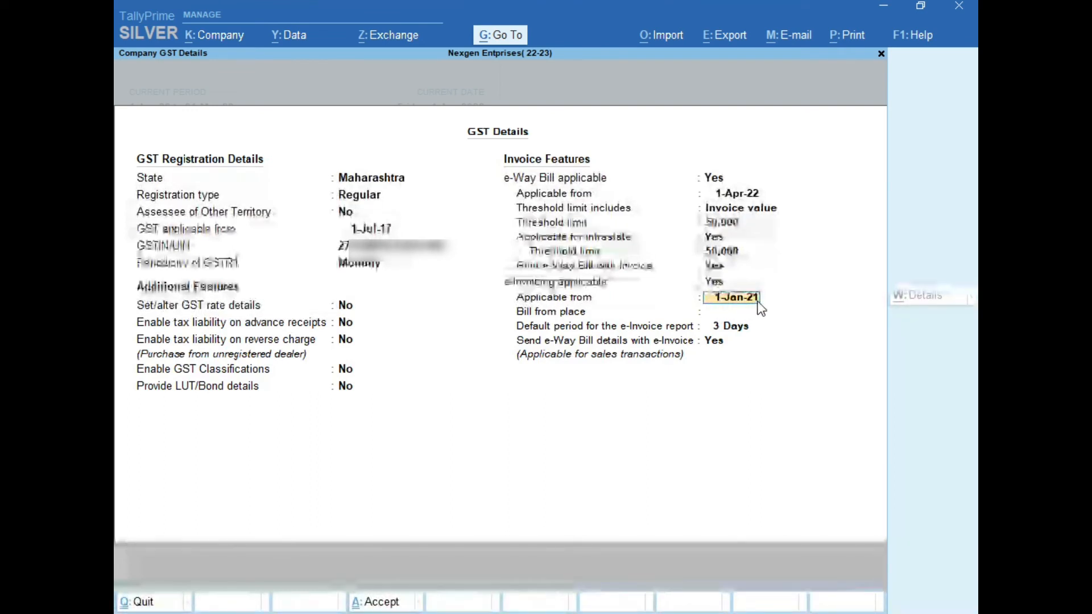
{"action": "key", "text": "BackSpace"}
{"action": "type", "text": "1-10-22"}
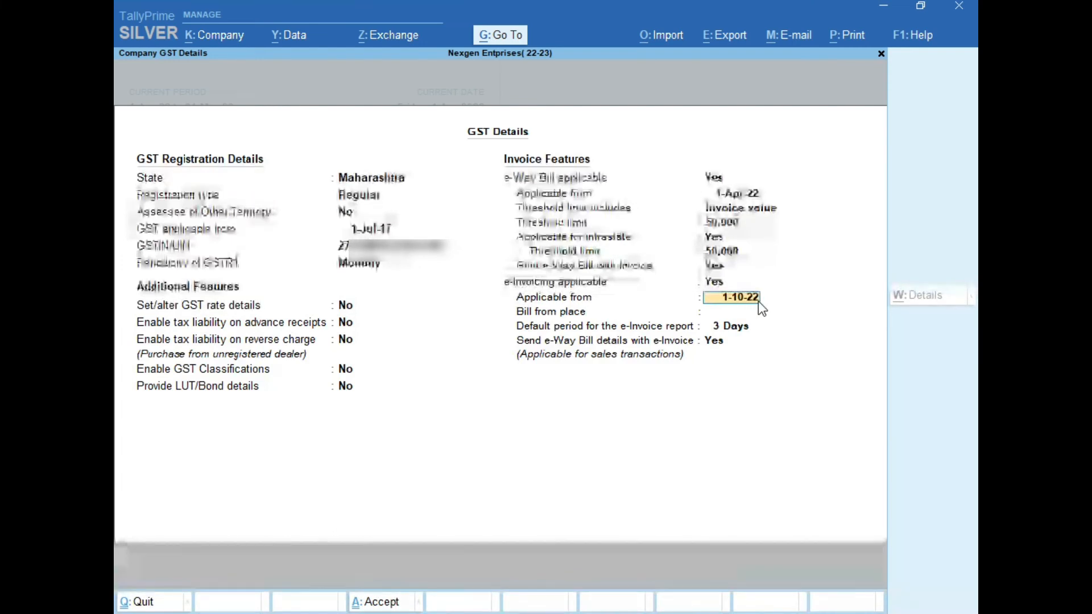
{"action": "key", "text": "Return"}
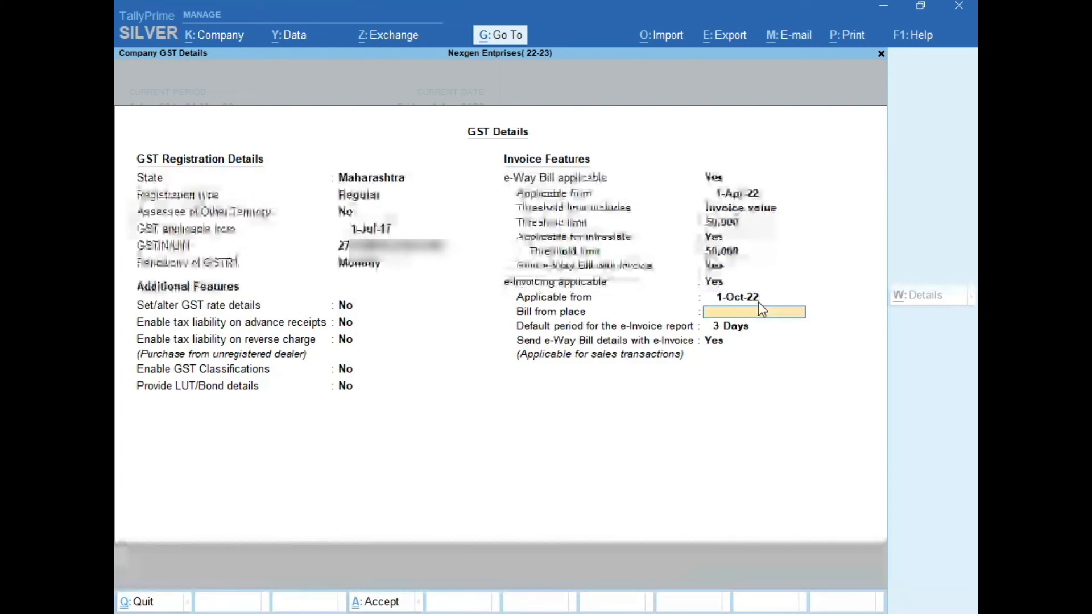
{"action": "type", "text": "Nashik"}
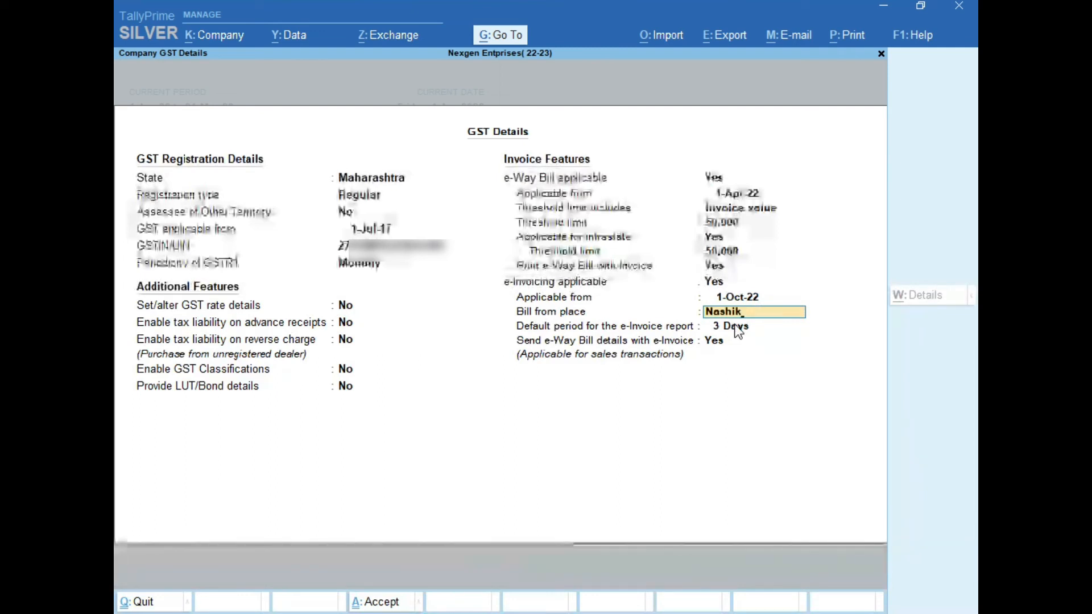
{"action": "key", "text": "Return"}
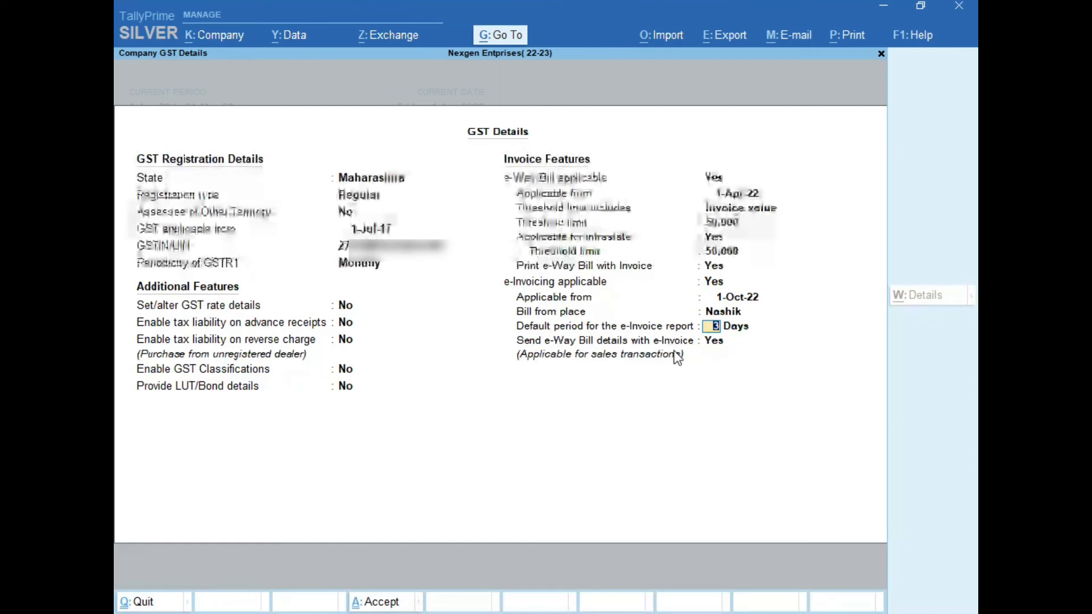
{"action": "key", "text": "Return"}
Step: Accept the GST Details to save them and return to Company Features Alteration
{"action": "key", "text": "Return"}
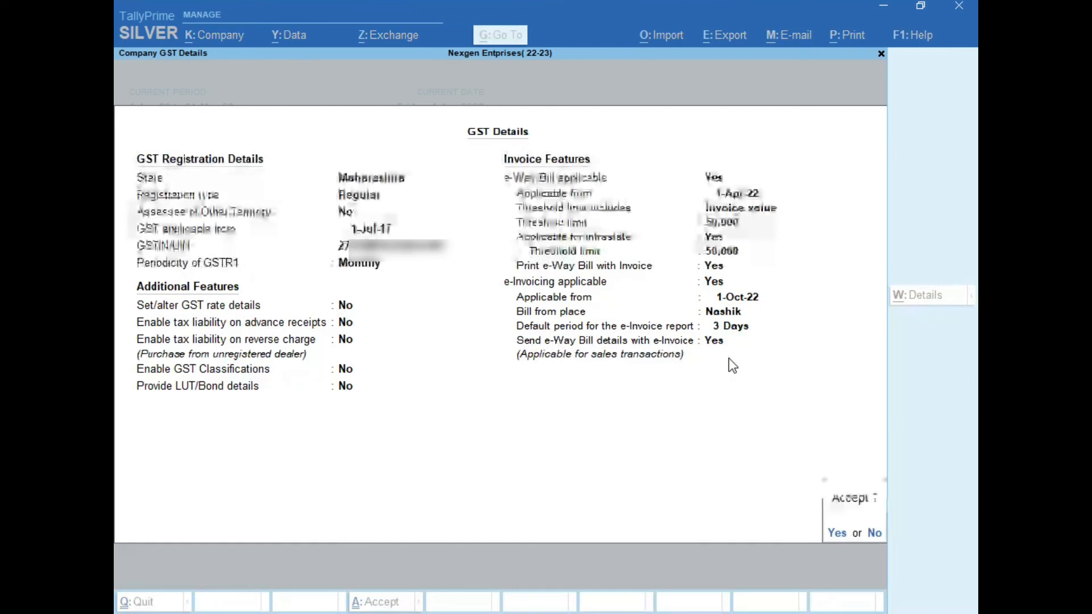
{"action": "key", "text": "Return"}
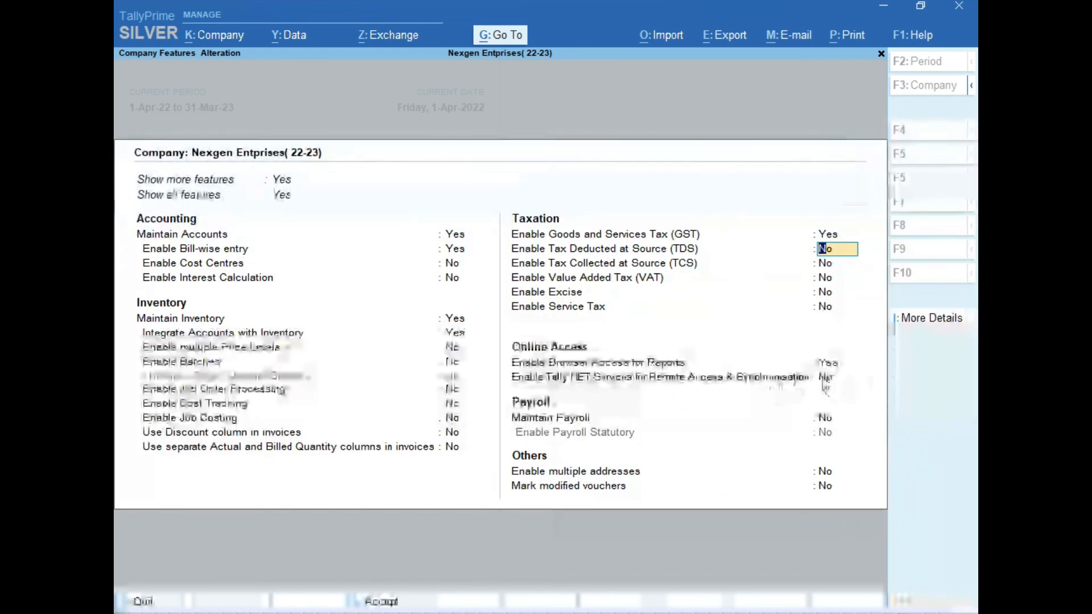
Step: Set Tally.NET Services and Enable multiple addresses to Yes, then select the Primary address type
{"action": "left_click", "coordinate": [842, 380]}
{"action": "key", "text": "y"}
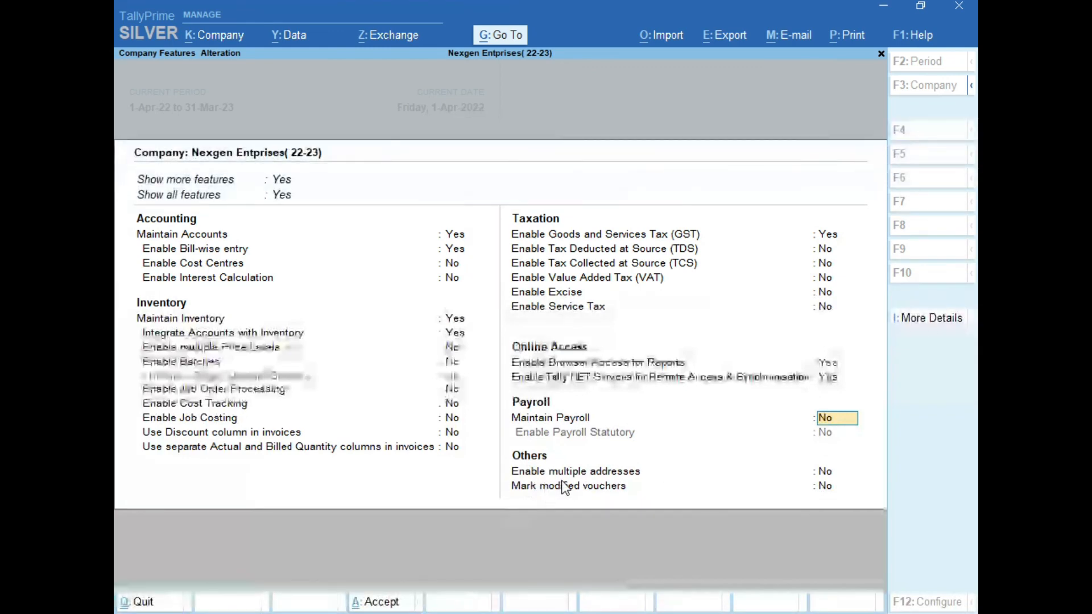
{"action": "left_click", "coordinate": [833, 474]}
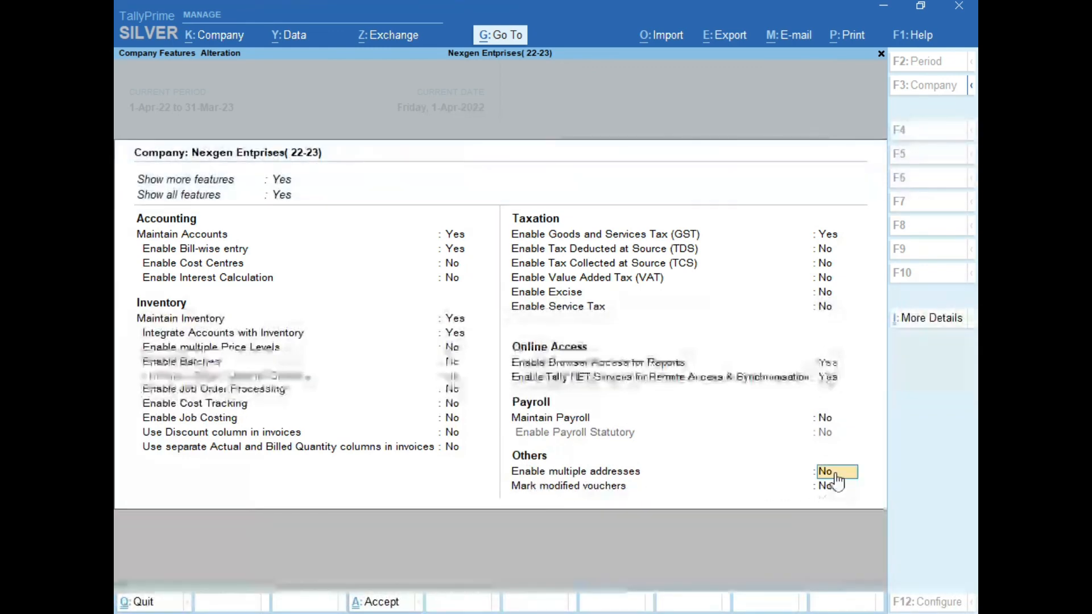
{"action": "type", "text": "y"}
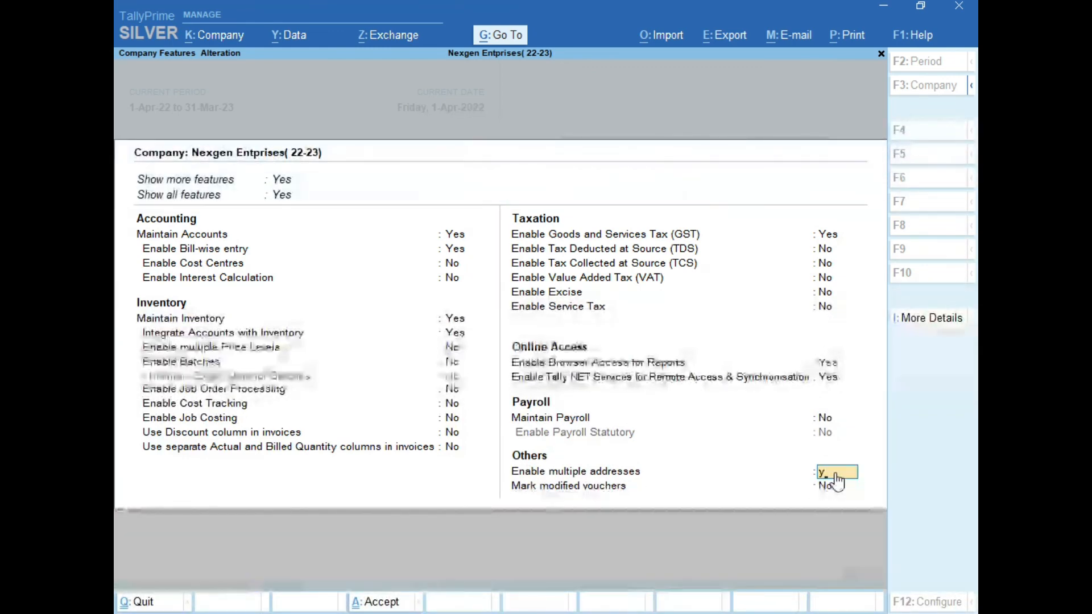
{"action": "key", "text": "Return"}
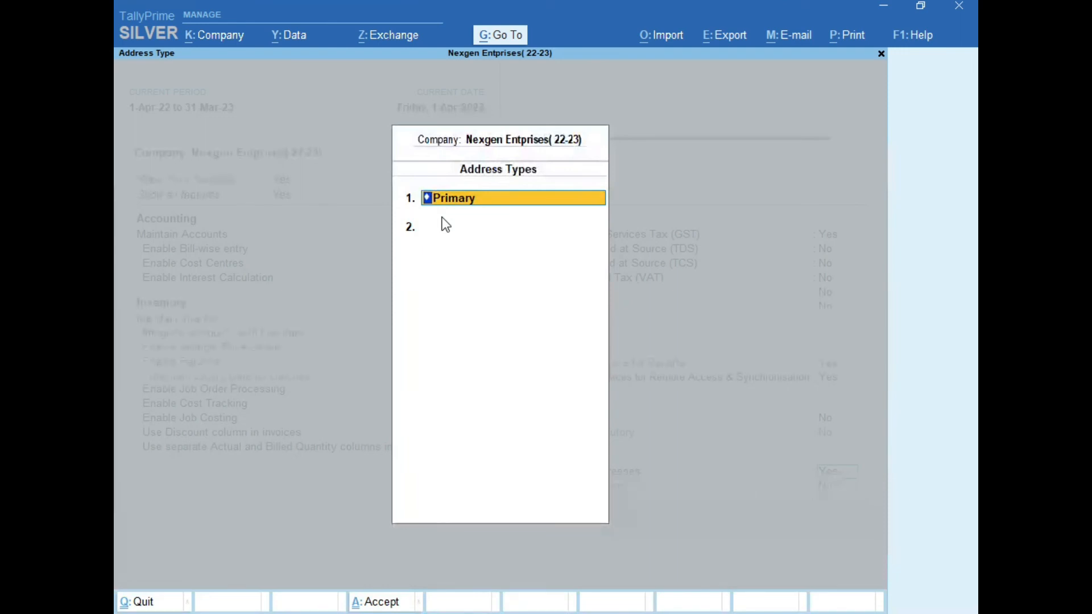
{"action": "key", "text": "Return"}
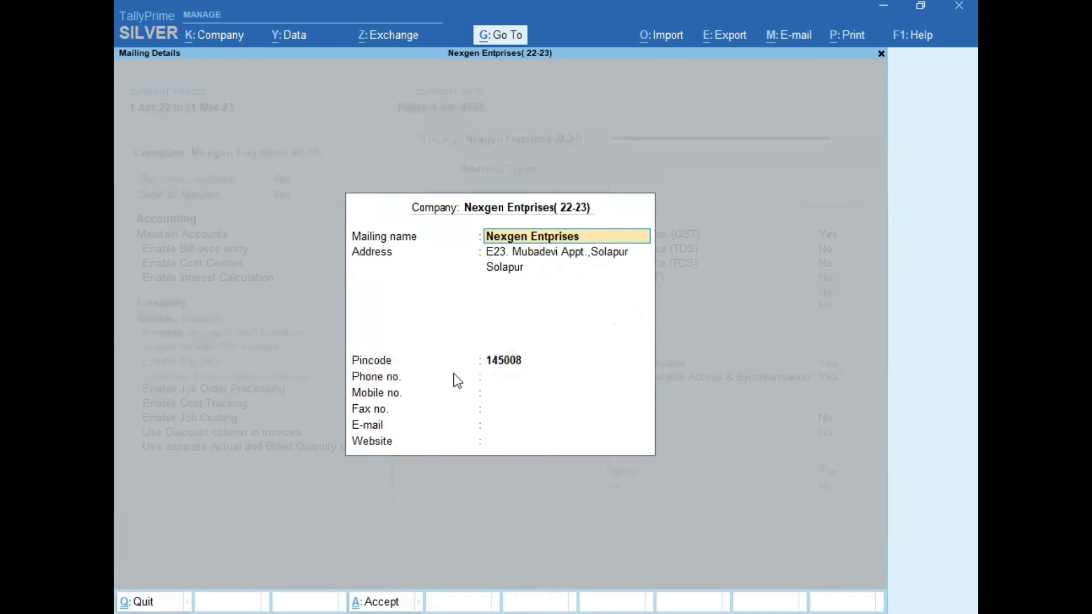
Step: Change the Primary mailing address city to Nashik, clear the Solapur line, and enter the new pincode
{"action": "key", "text": "Return"}
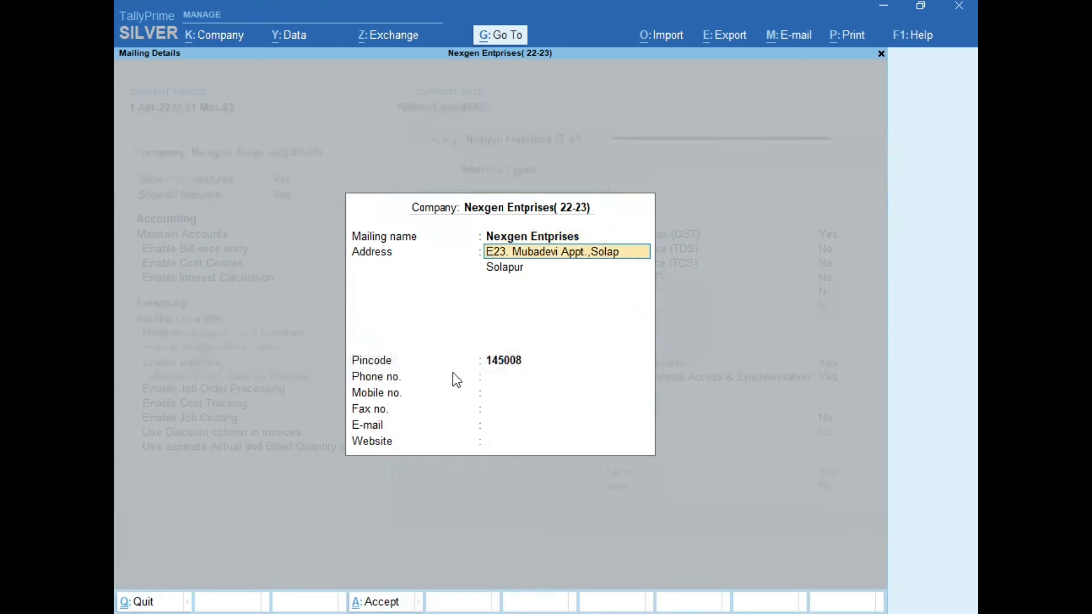
{"action": "key", "text": "BackSpace"}
{"action": "key", "text": "BackSpace"}
{"action": "key", "text": "BackSpace"}
{"action": "type", "text": "Nashik"}
{"action": "key", "text": "Return"}
{"action": "key", "text": "BackSpace"}
{"action": "key", "text": "Return"}
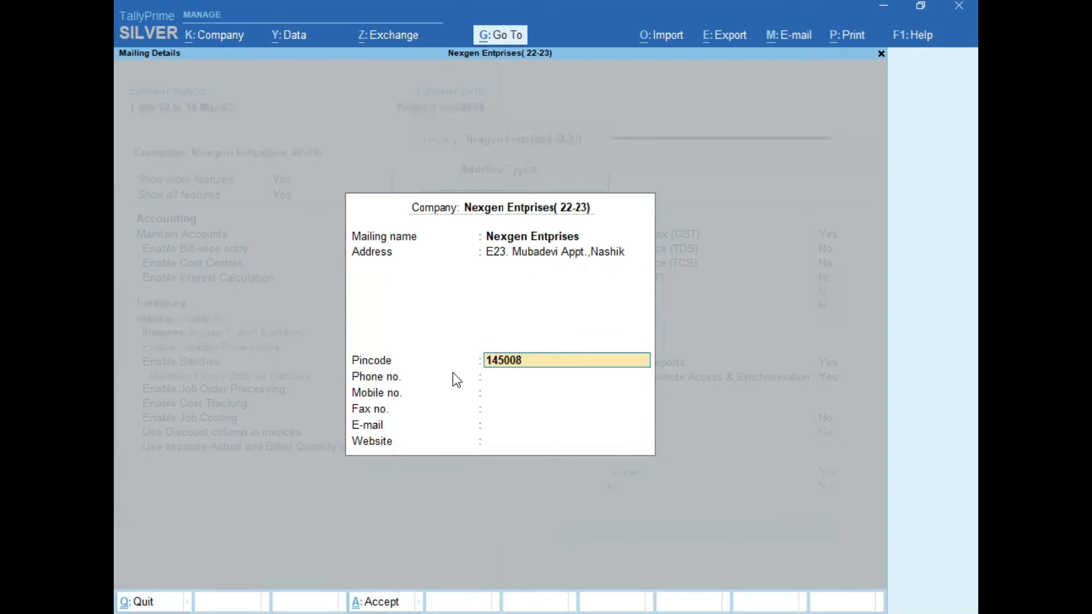
{"action": "key", "text": "Return"}
{"action": "key", "text": "BackSpace"}
{"action": "type", "text": "422007"}
{"action": "key", "text": "Return"}
{"action": "key", "text": "Return"}
{"action": "key", "text": "Return"}
{"action": "key", "text": "Return"}
{"action": "key", "text": "Return"}
{"action": "key", "text": "Return"}
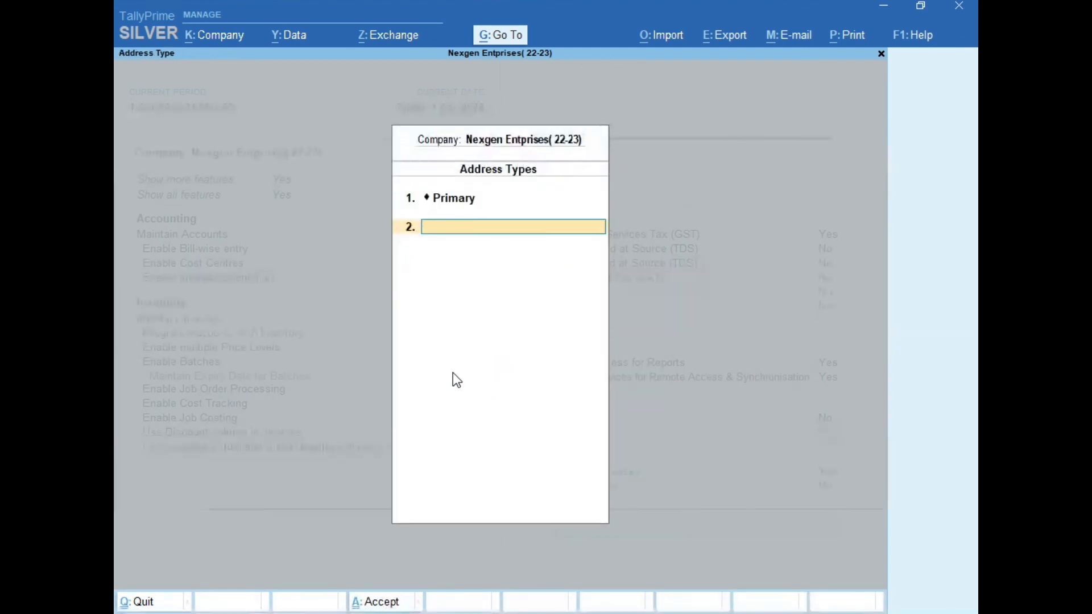
Step: Add 'Solapur' in row 2 of Address Types and open its blank mailing details
{"action": "type", "text": "Sola"}
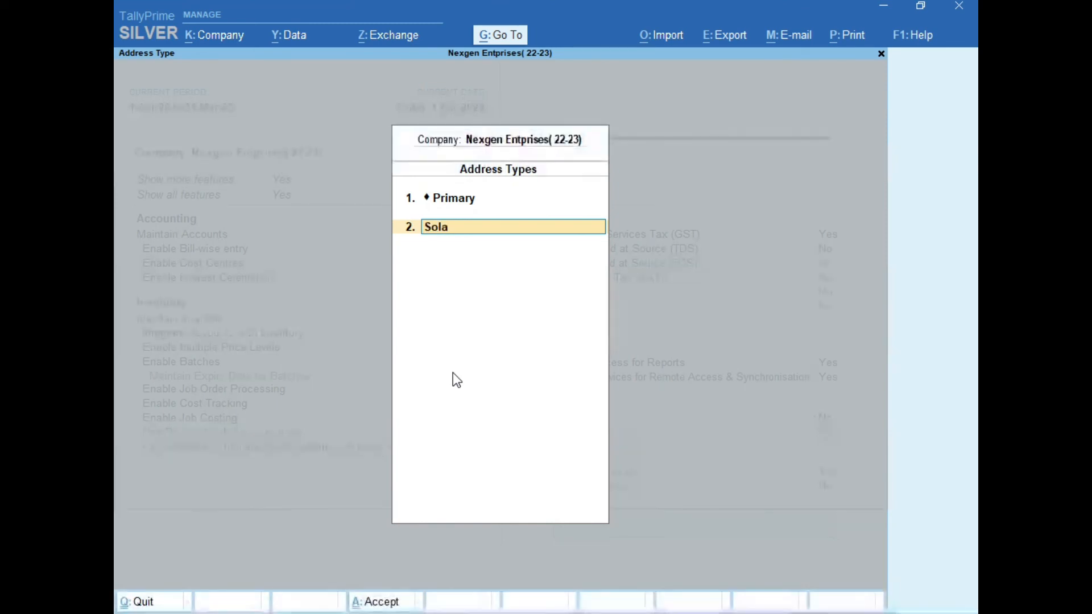
{"action": "type", "text": "pur"}
{"action": "key", "text": "Return"}
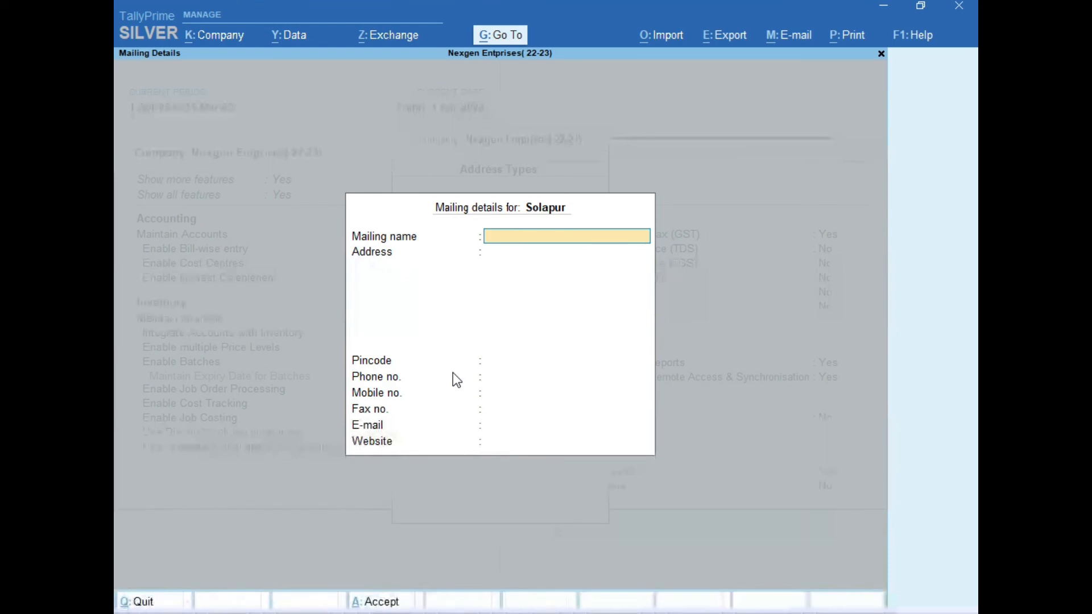
Step: Enter mailing name 'Nexgen Enterprises' and address 'Solapur', skip the contact fields, and save
{"action": "type", "text": "Nexgen"}
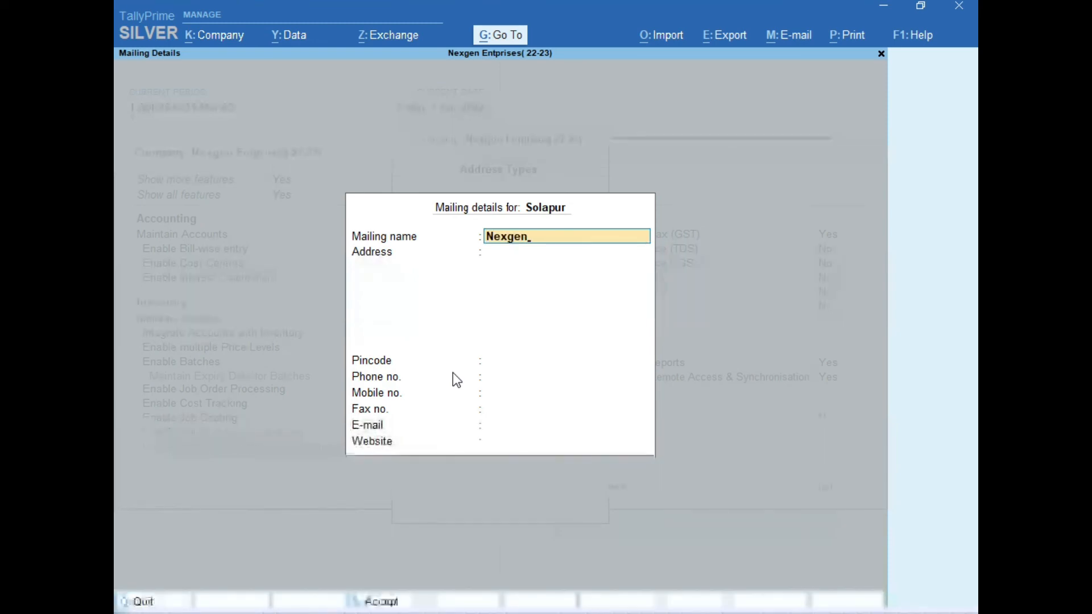
{"action": "type", "text": " Enter"}
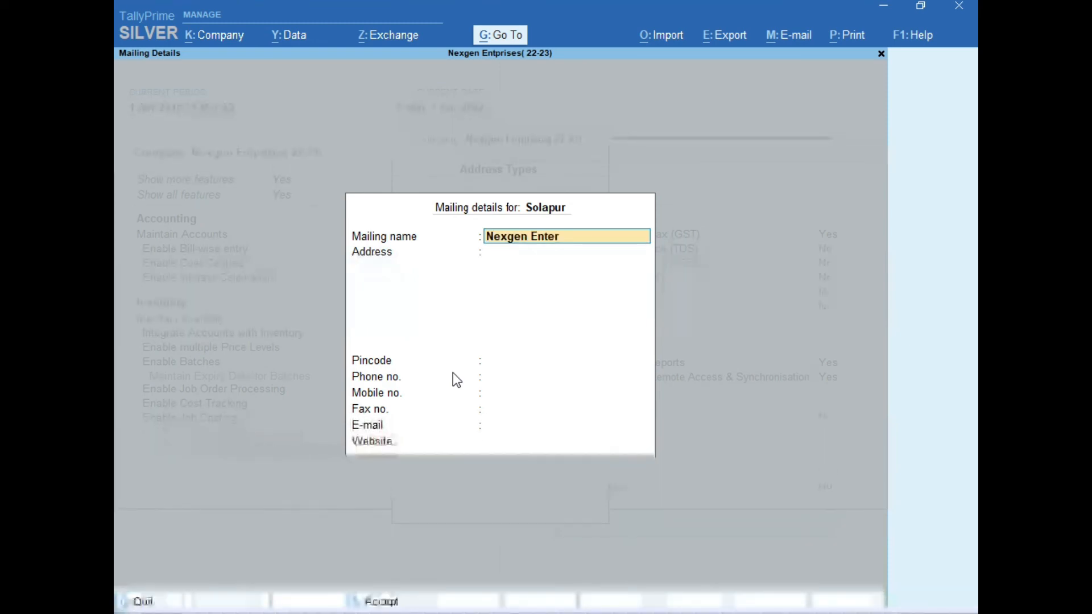
{"action": "type", "text": "prise"}
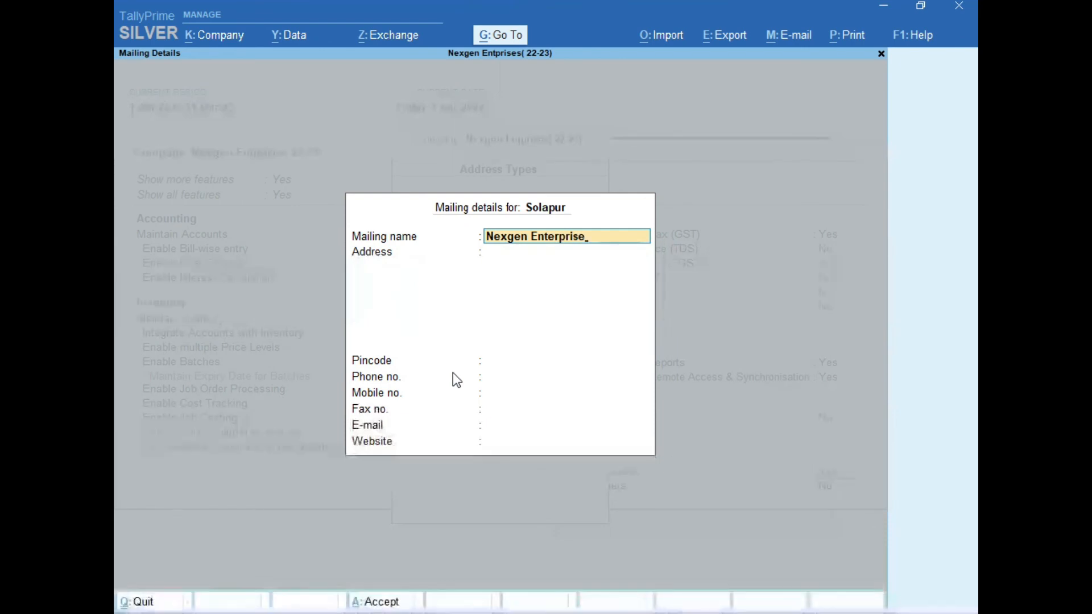
{"action": "type", "text": "s"}
{"action": "key", "text": "Return"}
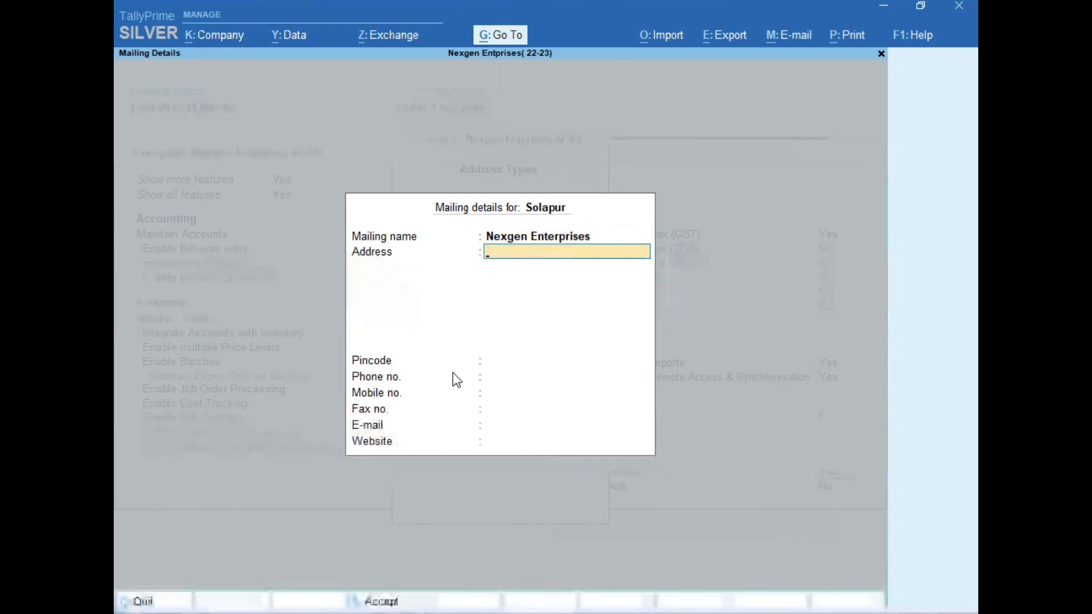
{"action": "type", "text": "So"}
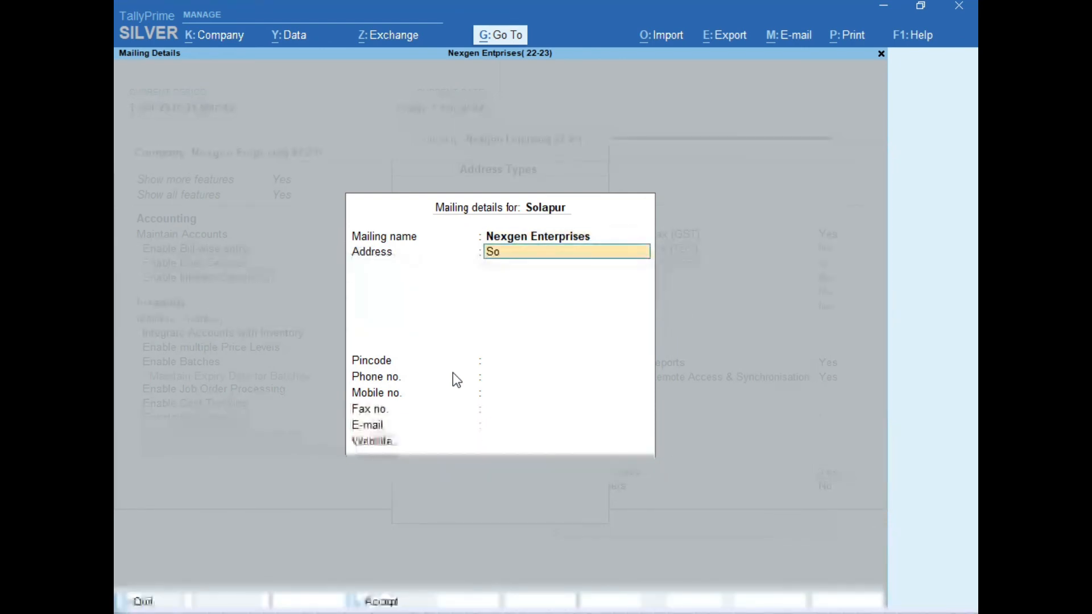
{"action": "type", "text": "lapur"}
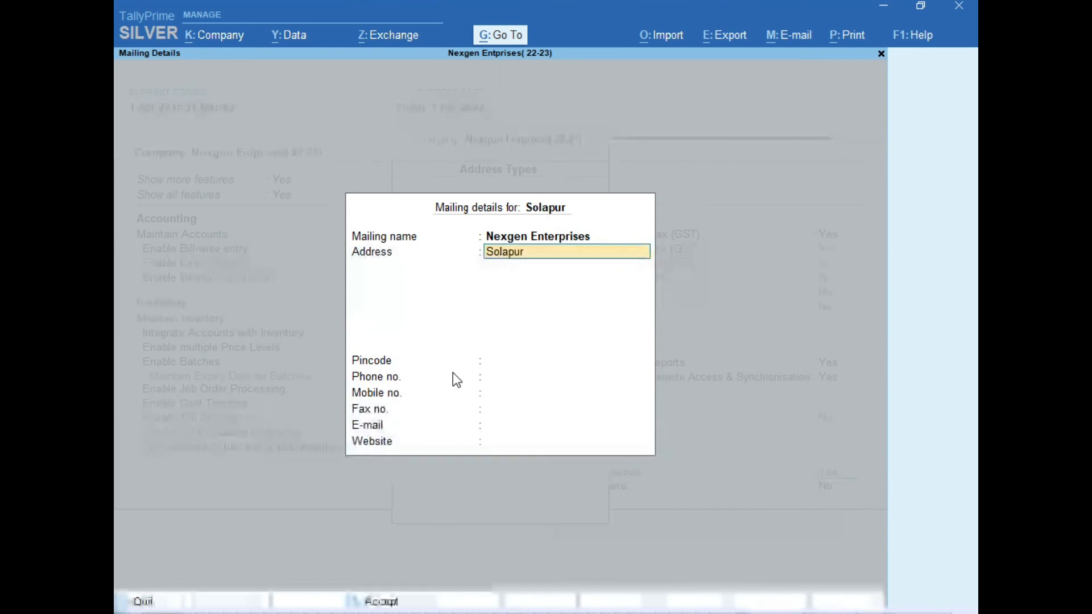
{"action": "key", "text": "Return"}
{"action": "key", "text": "Return"}
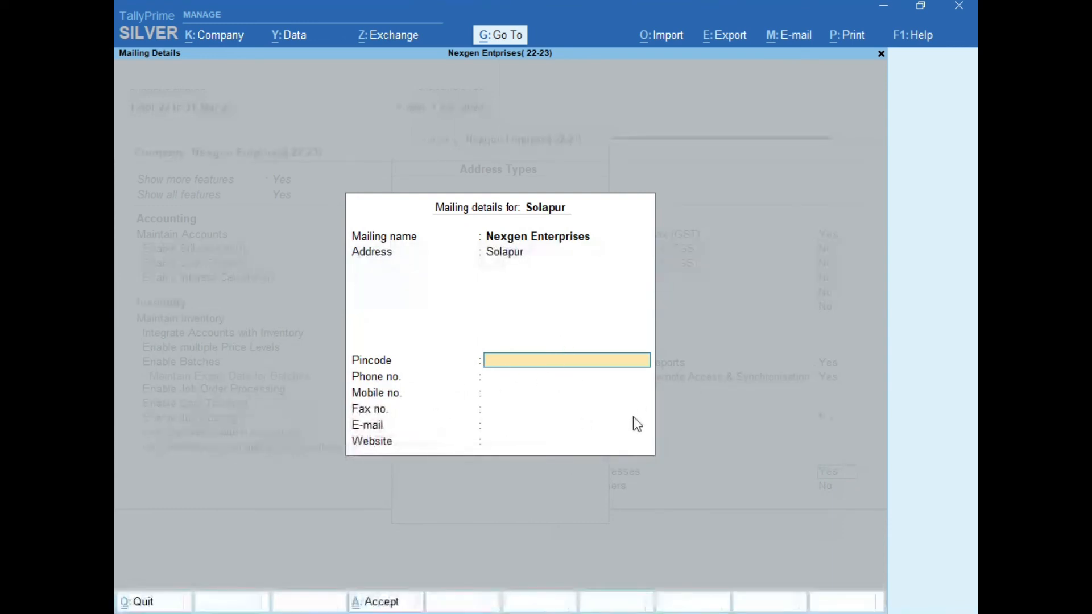
{"action": "key", "text": "Return"}
{"action": "key", "text": "Return"}
{"action": "key", "text": "Return"}
{"action": "key", "text": "Return"}
{"action": "key", "text": "Return"}
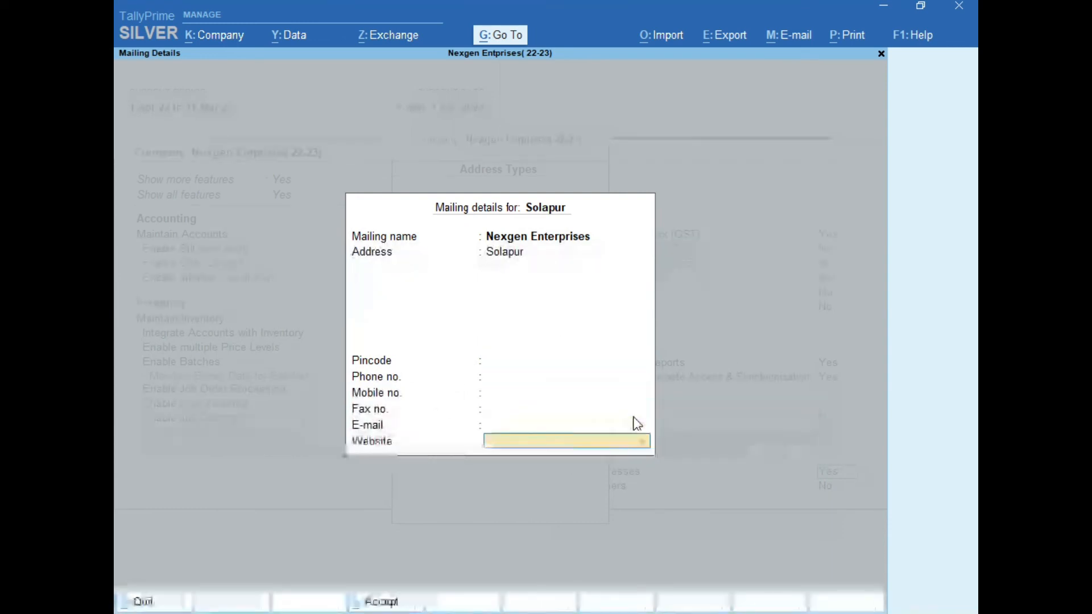
{"action": "key", "text": "Return"}
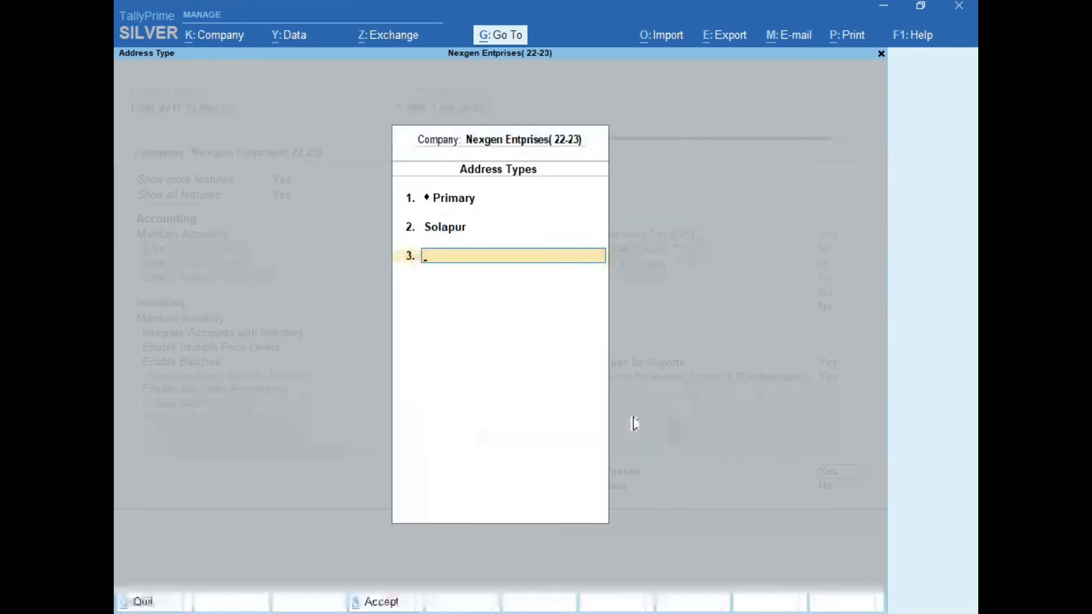
Step: Close the Address Types list at Primary and Solapur, and set Mark modified vouchers to Yes
{"action": "key", "text": "Return"}
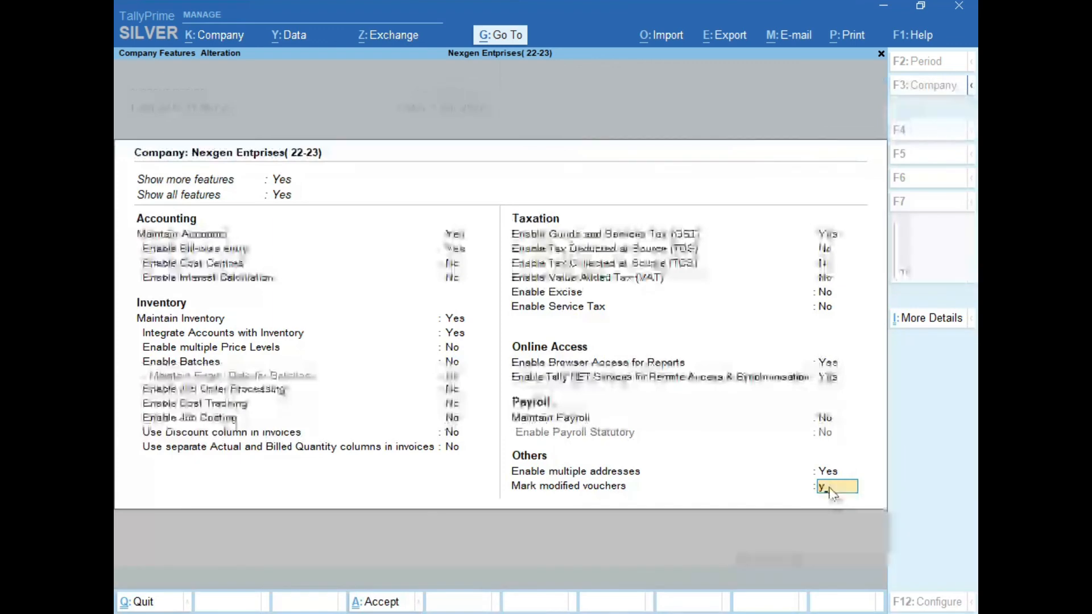
{"action": "key", "text": "Return"}
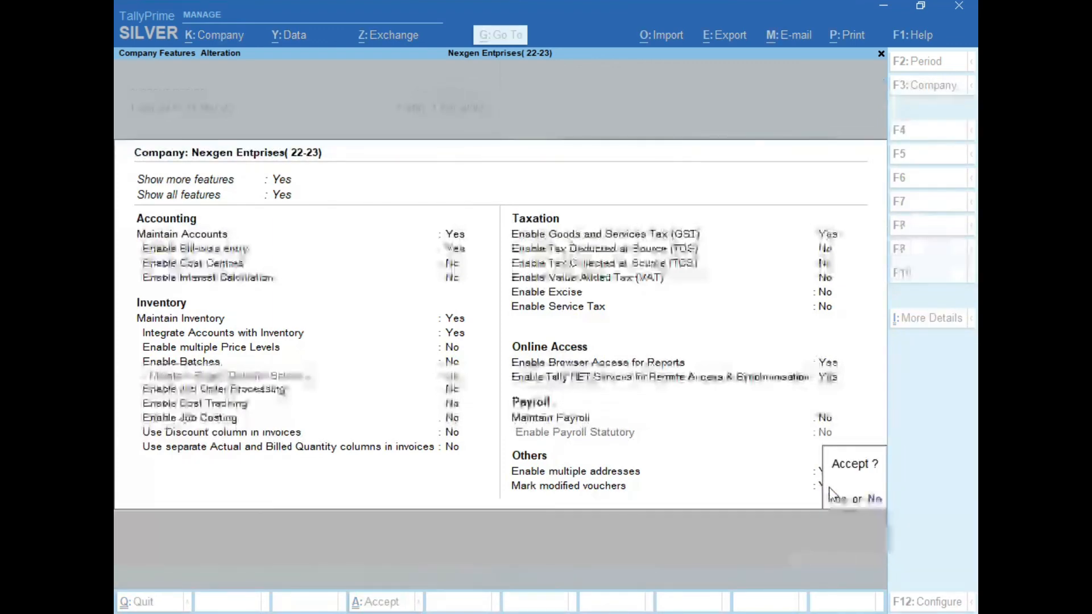